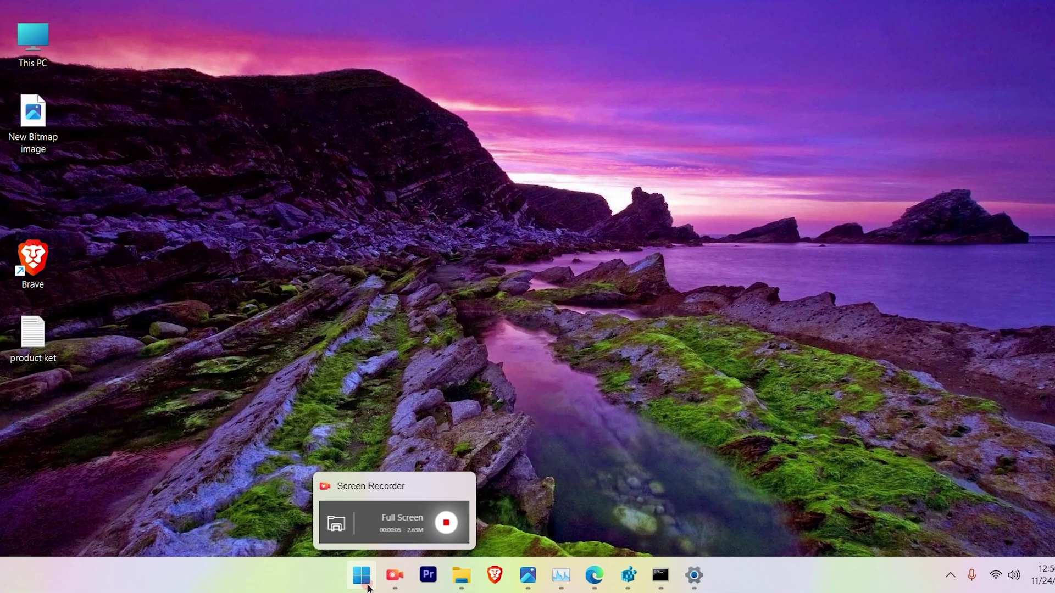
# Step: Open the Start menu and search for Command Prompt
pyautogui.click(361, 575)
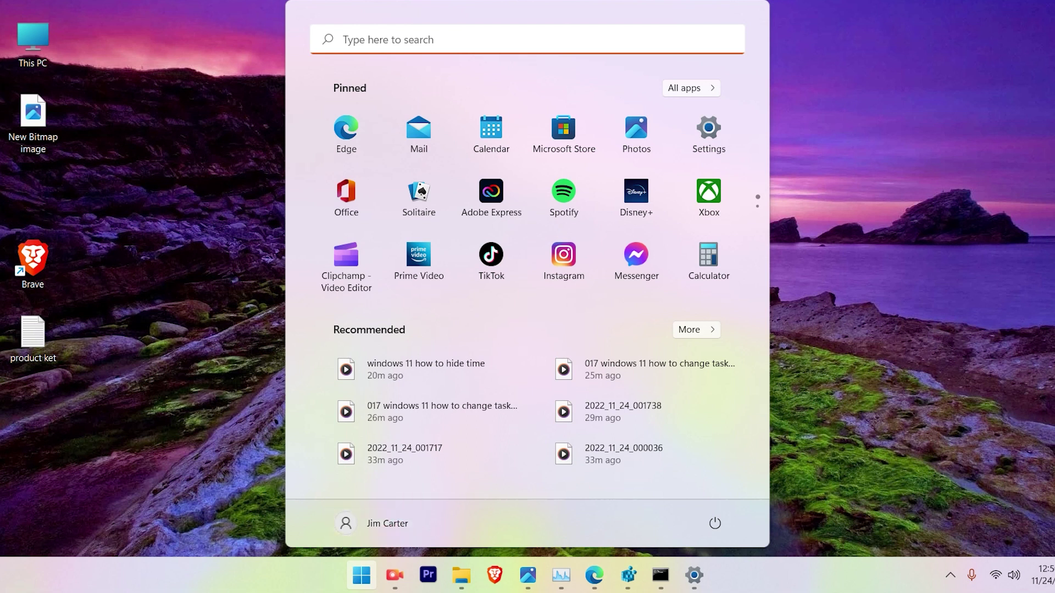
pyautogui.click(384, 40)
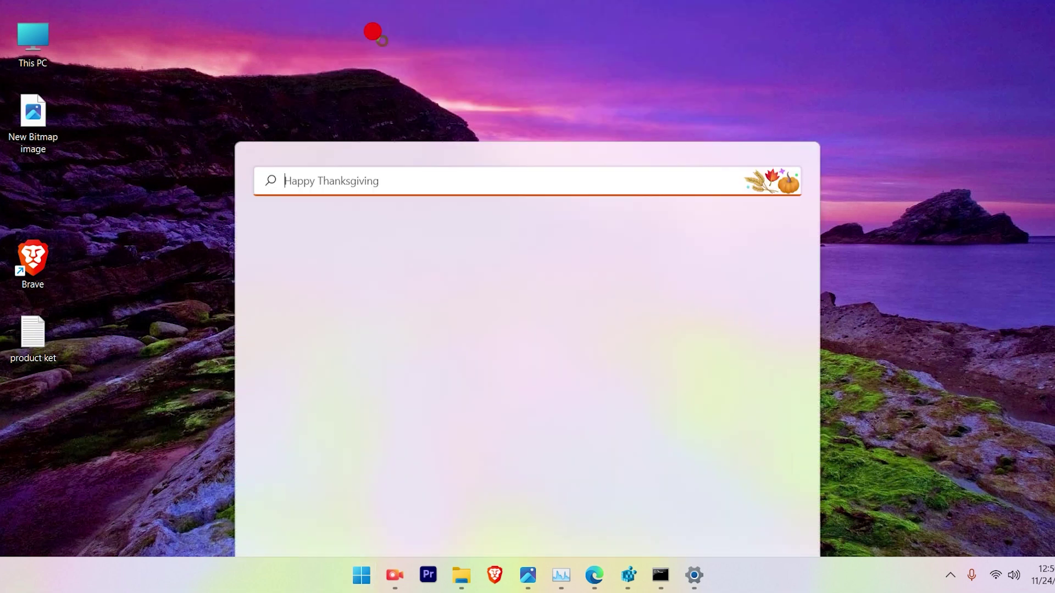
pyautogui.write('comma')
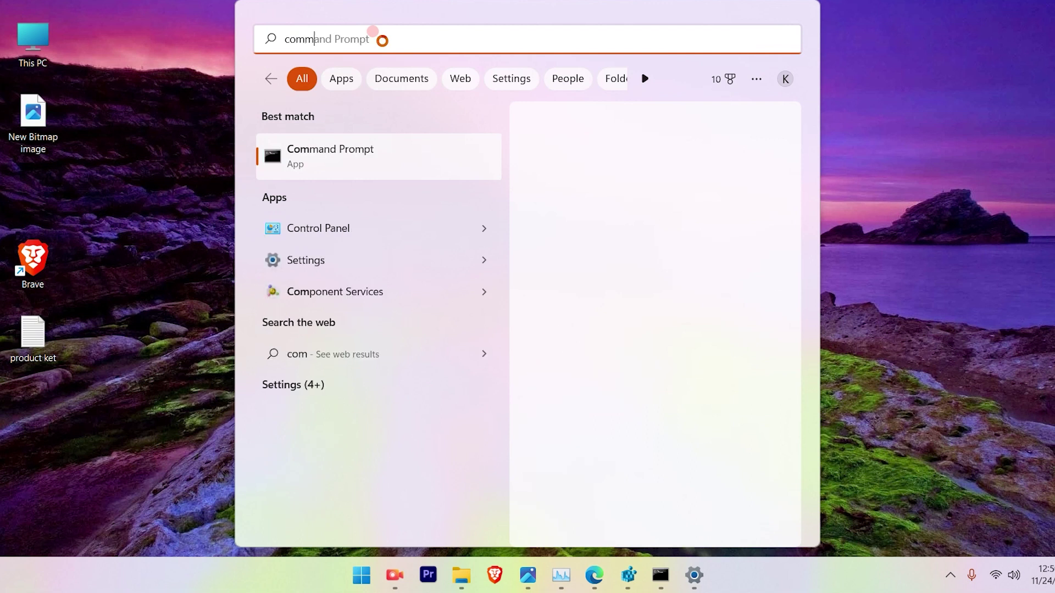
# Step: Run hostname in Command Prompt, select the JimsComputer output, and minimise the window
pyautogui.click(349, 165)
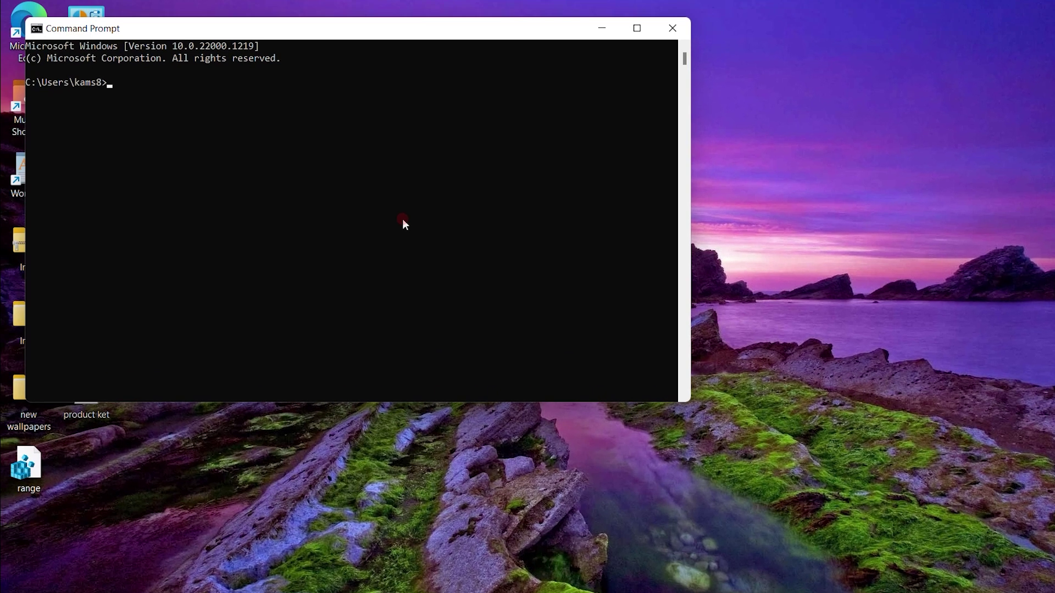
pyautogui.write('host')
pyautogui.write('a')
pyautogui.write('name')
pyautogui.press('Return')
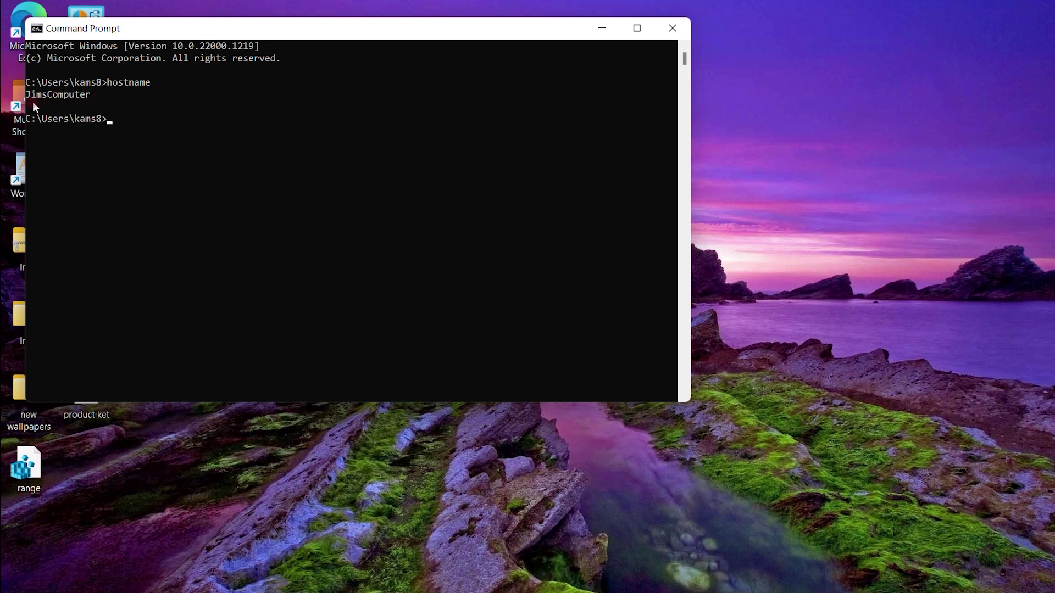
pyautogui.moveTo(89, 94); pyautogui.dragTo(26, 94)
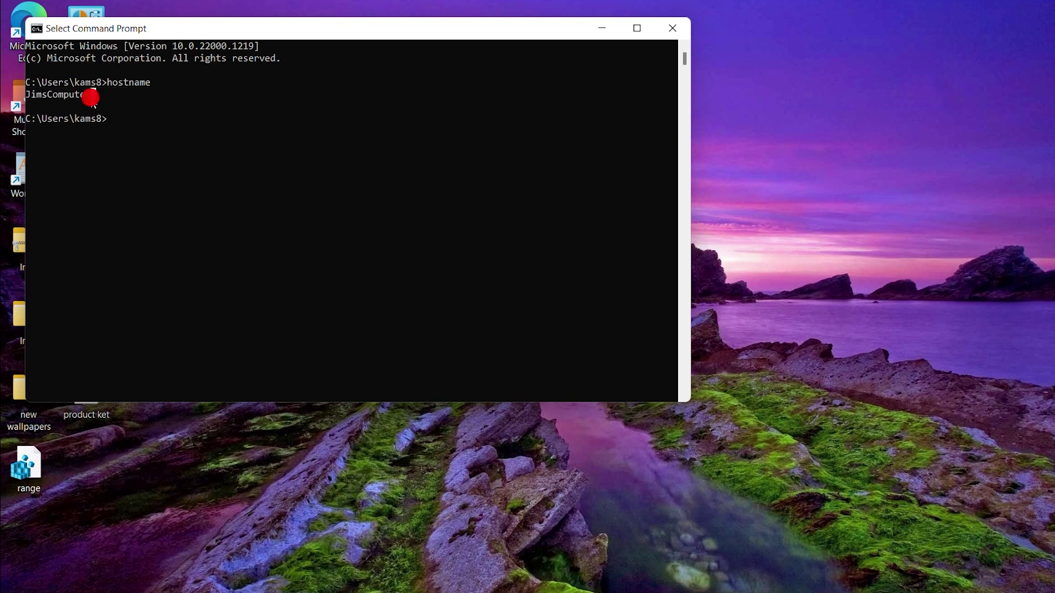
pyautogui.click(603, 28)
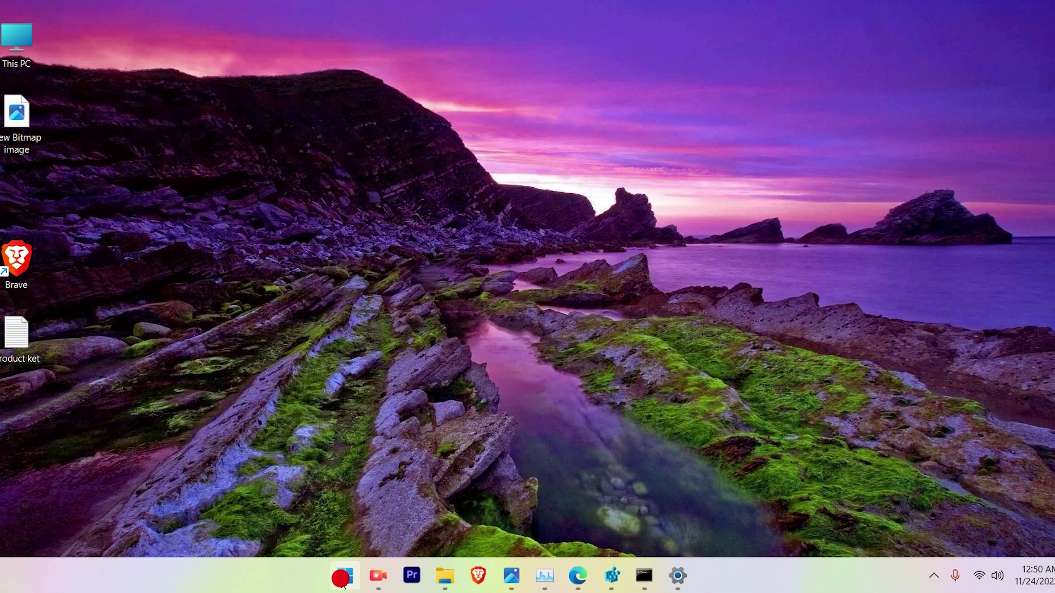
pyautogui.click(341, 578)
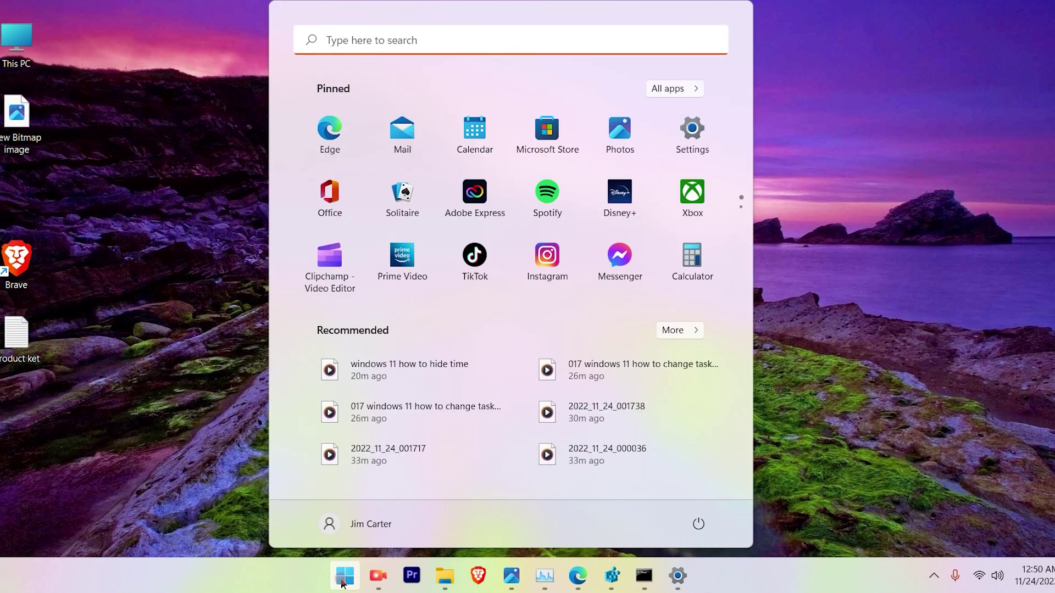
# Step: View JimsComputer and device specifications under Settings > System > About, then close Settings
pyautogui.click(694, 142)
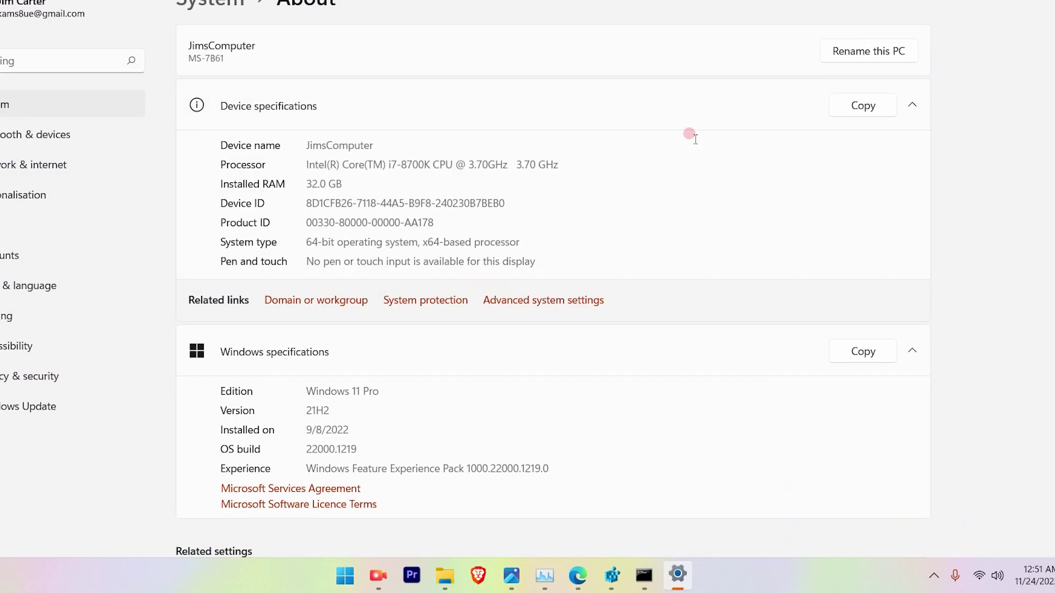
pyautogui.click(65, 107)
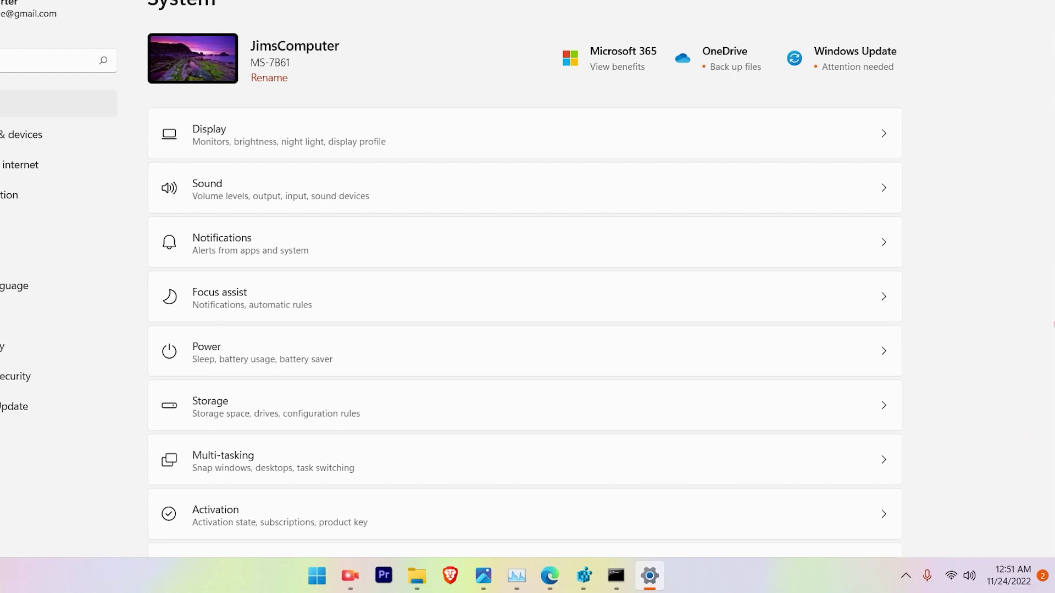
pyautogui.scroll(-5, 1047, 363)
pyautogui.click(223, 506)
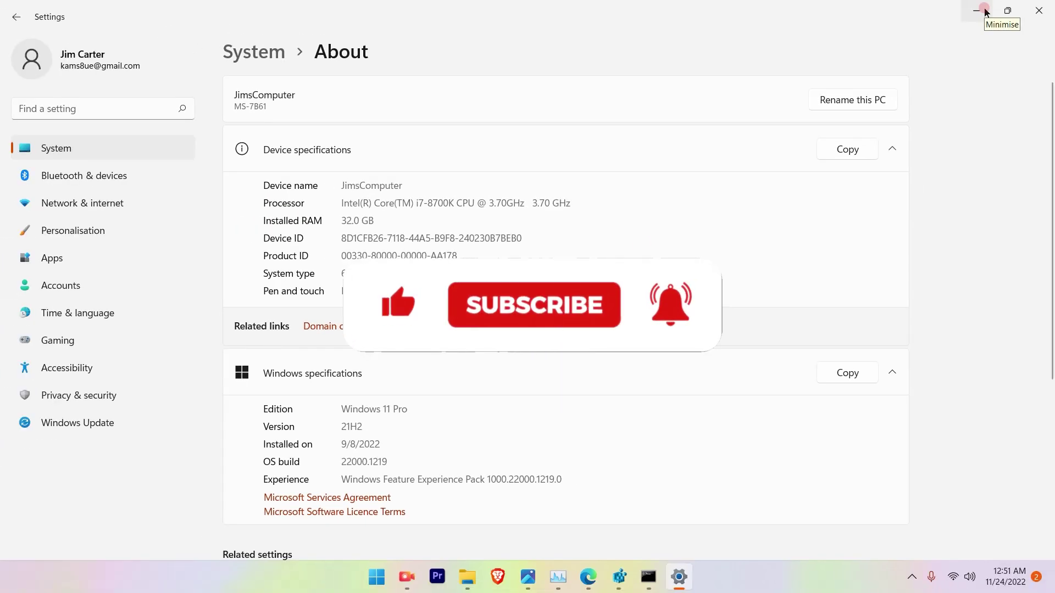
pyautogui.click(985, 11)
pyautogui.hotkey('alt', 'F4')
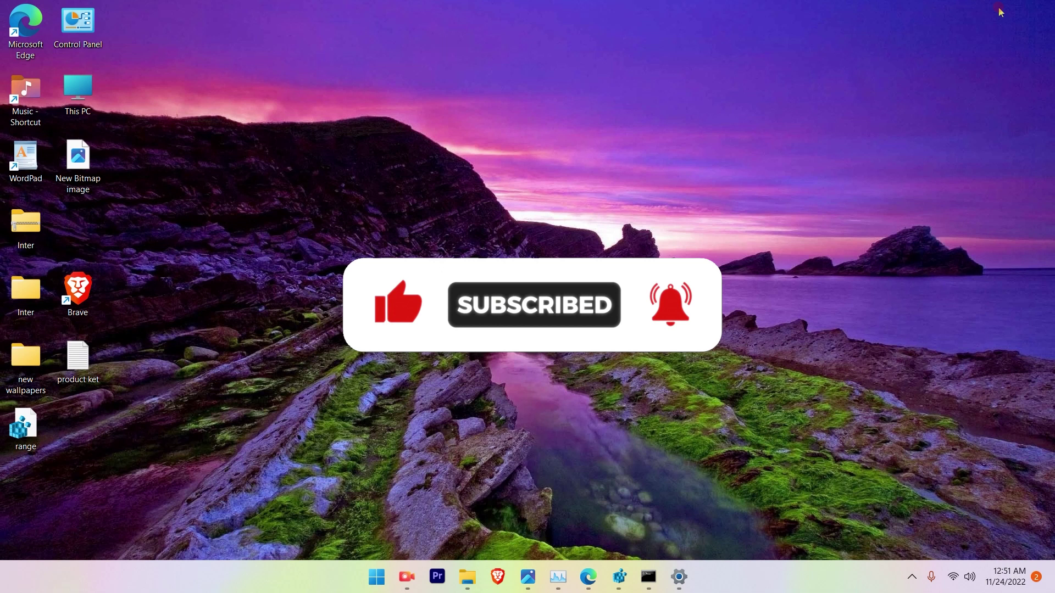